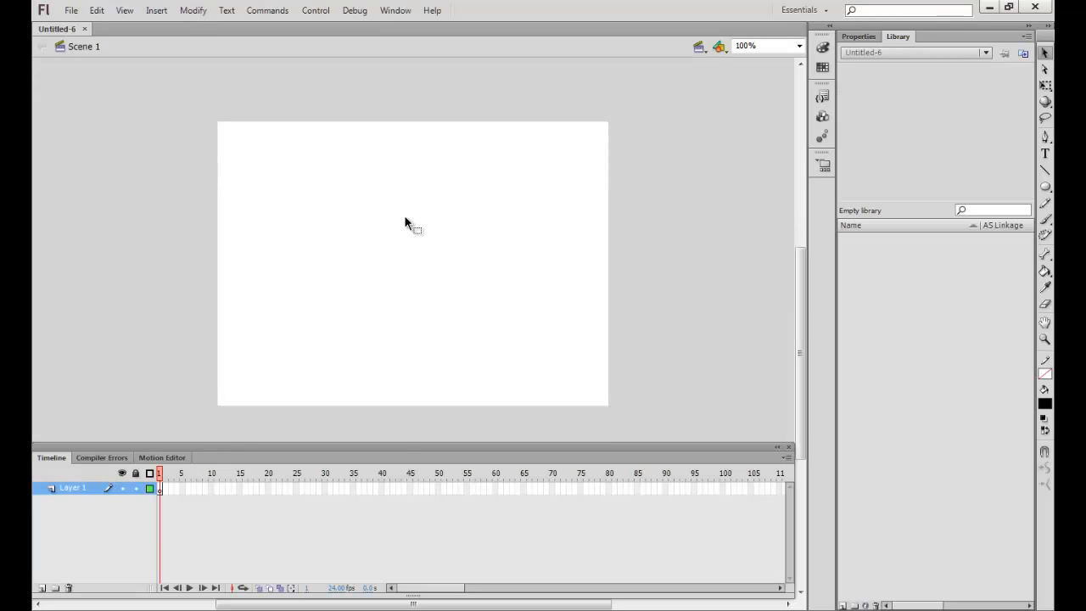
# - Draw two overlapping black ovals without an outline on the stage, a tall large one and a smaller one over its lower-left edge
pyautogui.scroll(1, 404, 215)
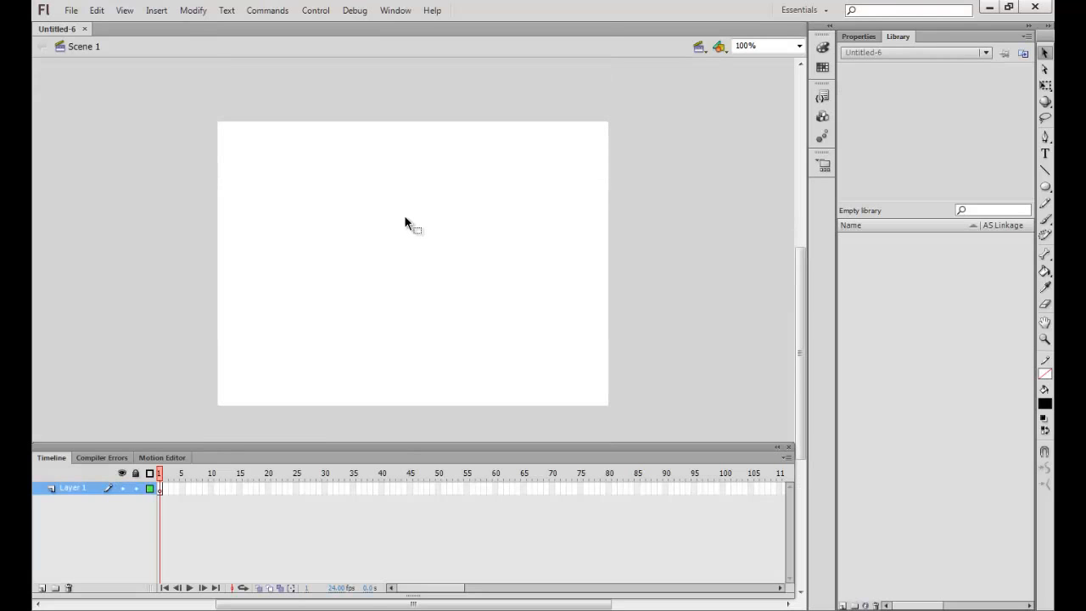
pyautogui.click(1045, 187)
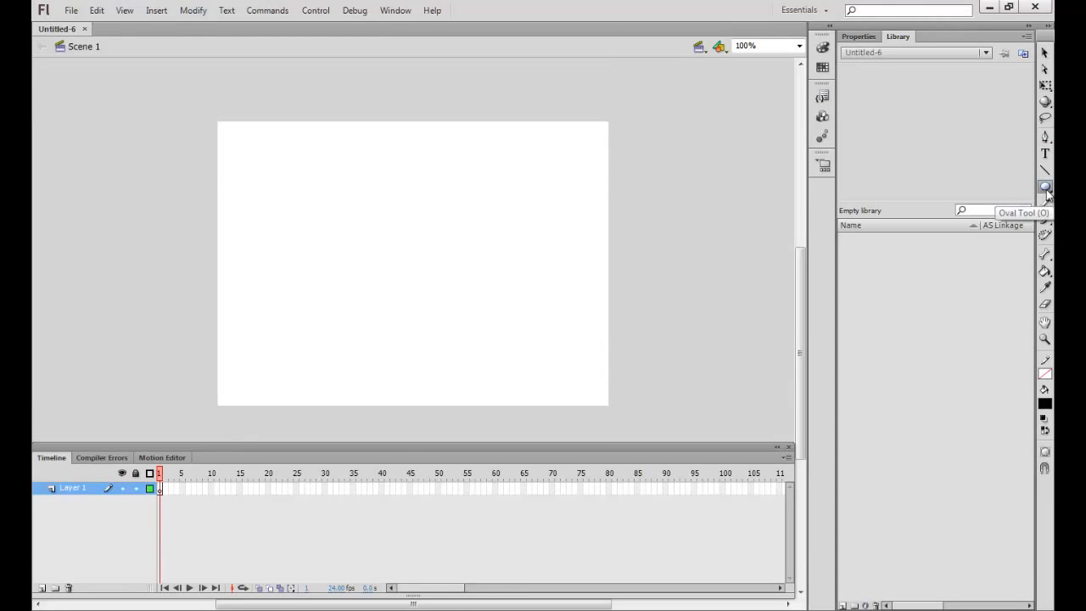
pyautogui.click(1046, 456)
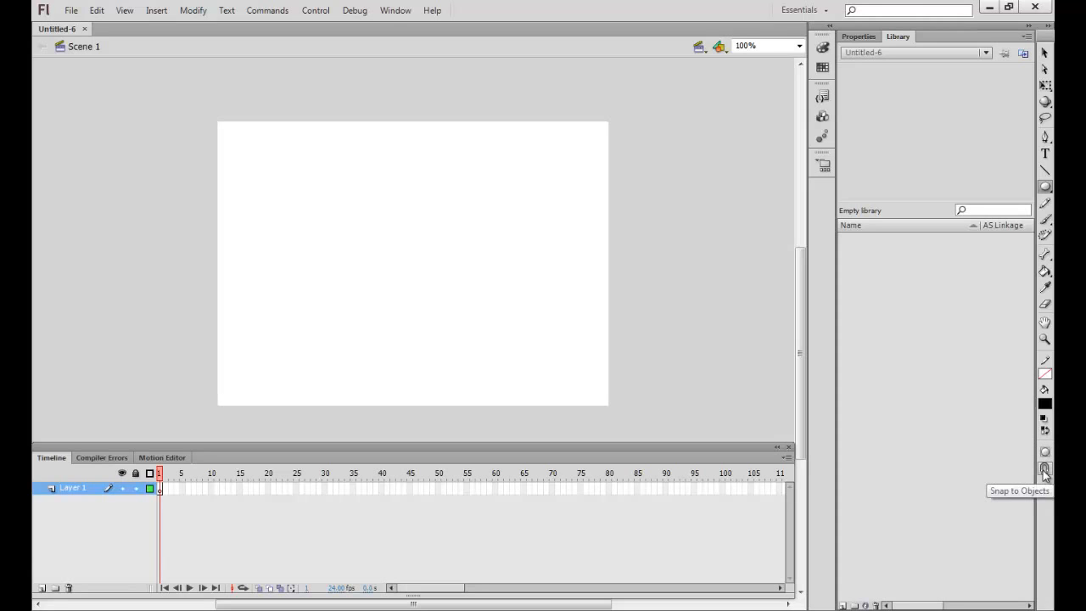
pyautogui.click(1045, 469)
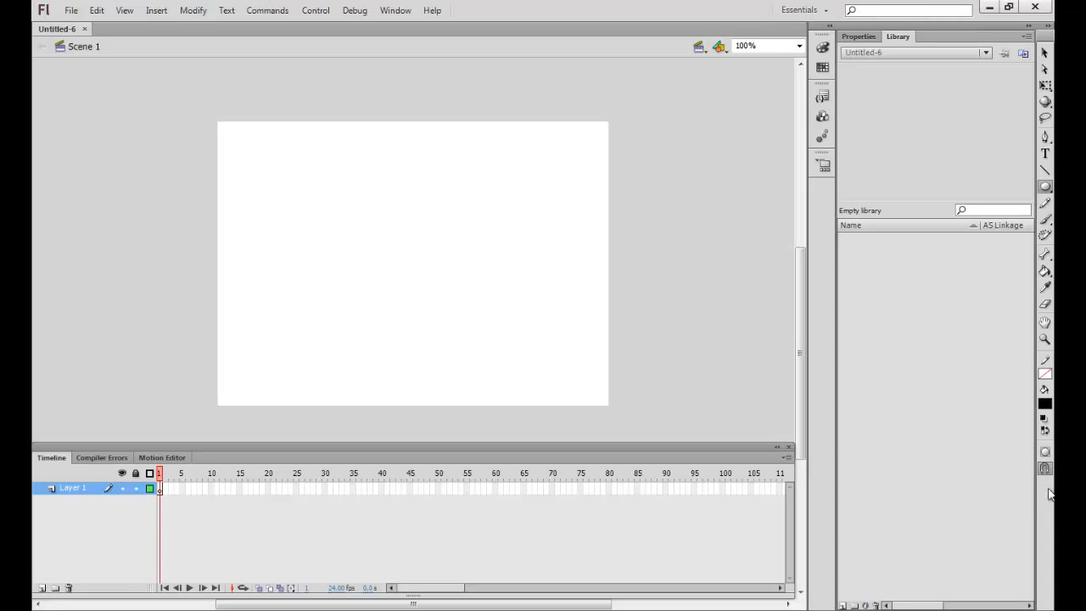
pyautogui.click(1045, 471)
pyautogui.moveTo(458, 173); pyautogui.dragTo(552, 286)
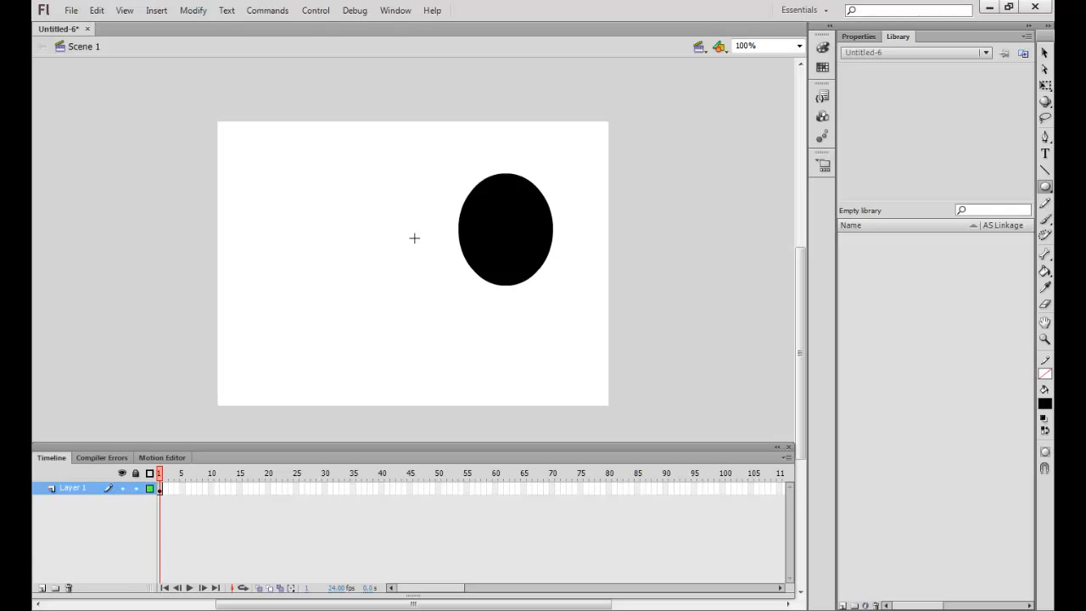
pyautogui.moveTo(406, 230); pyautogui.dragTo(474, 293)
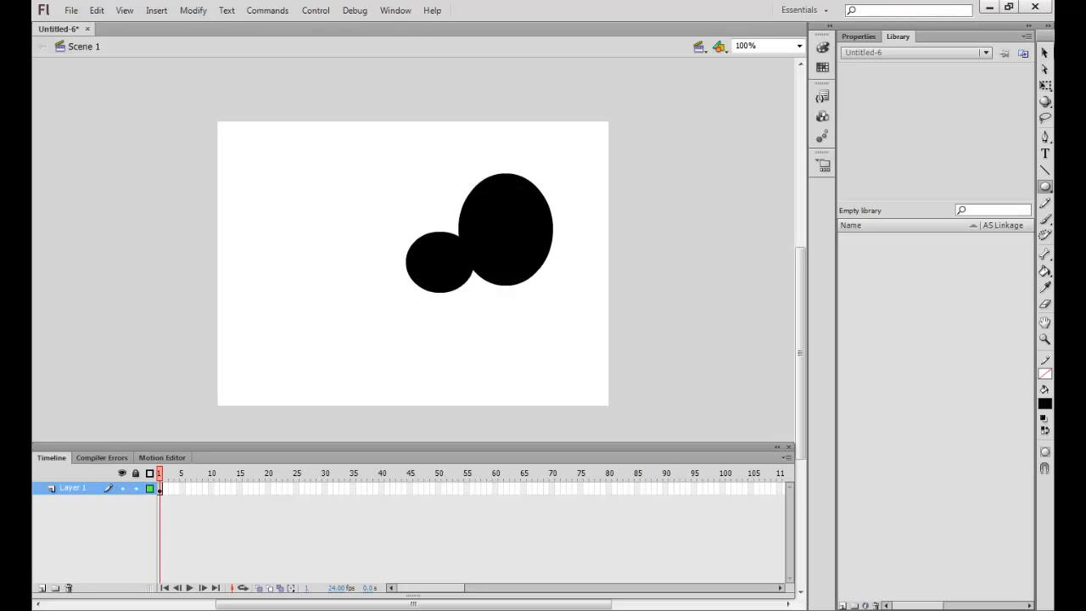
# - Select the overlapping black ovals to check whether they act as one shape, and clear the selection
pyautogui.click(1046, 52)
pyautogui.click(436, 276)
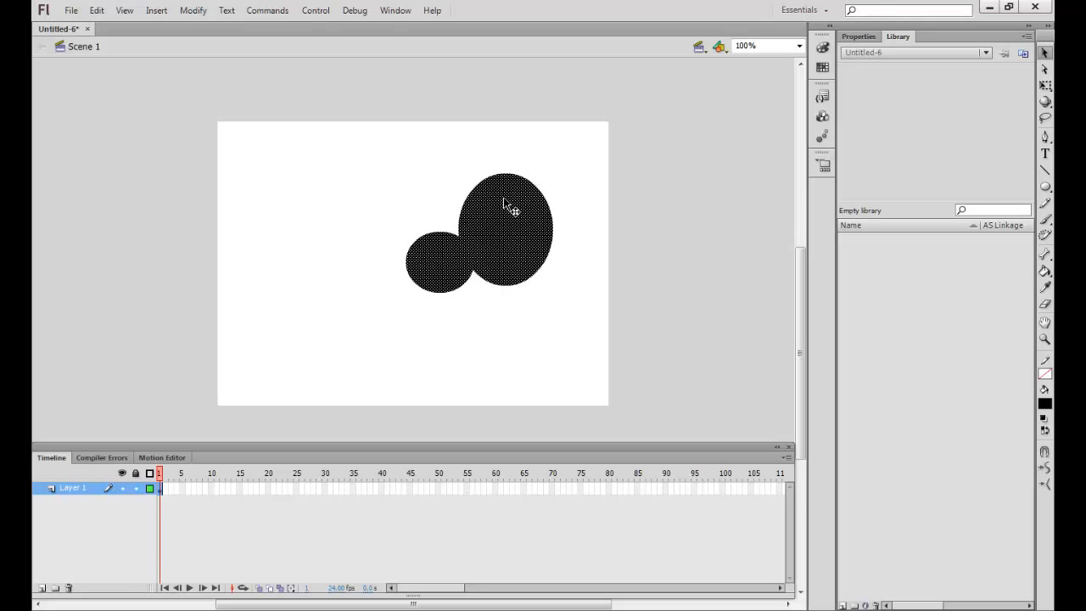
pyautogui.click(361, 235)
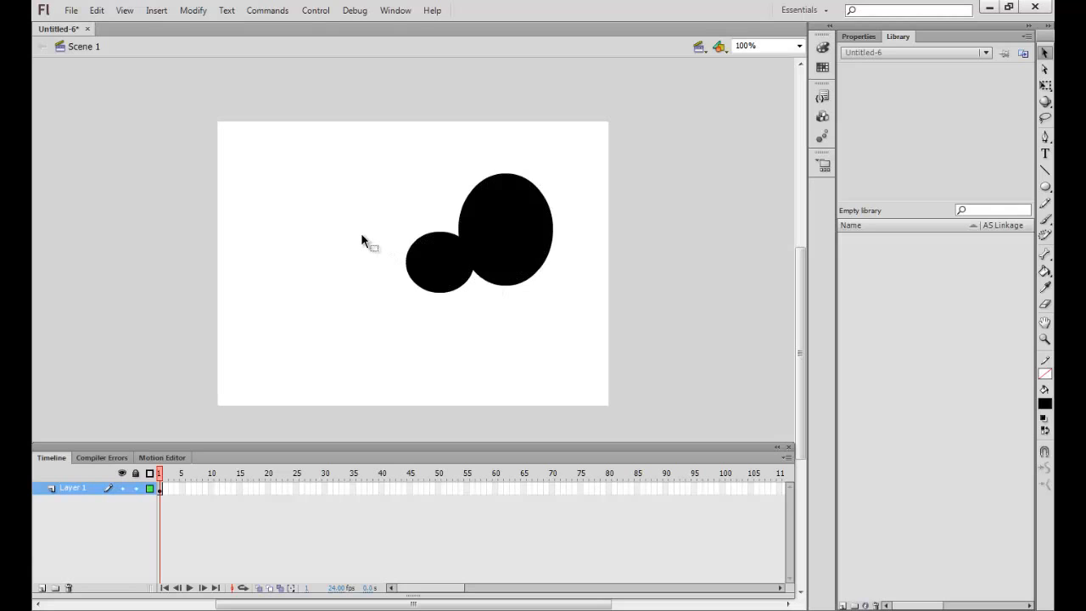
# - Set the stroke color to black and the fill color to orange-red #FF3300
pyautogui.click(1046, 204)
pyautogui.click(1045, 389)
pyautogui.click(846, 400)
pyautogui.click(1047, 397)
pyautogui.click(942, 431)
pyautogui.click(1043, 403)
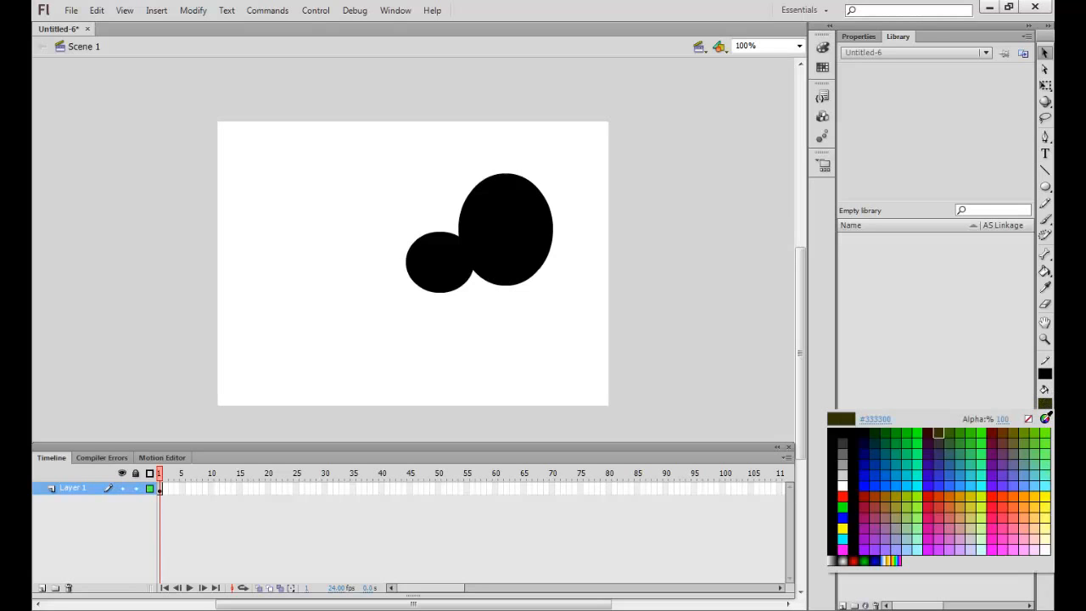
pyautogui.click(1007, 494)
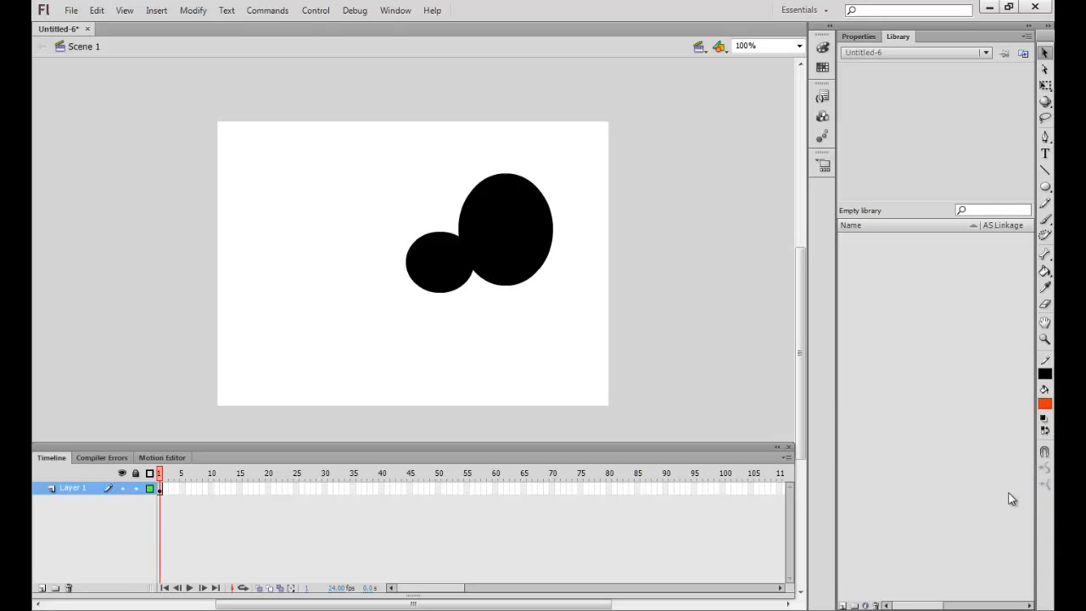
# - Draw an orange-red square with a black outline in the upper-left area of the stage with the Rectangle tool
pyautogui.click(1045, 186)
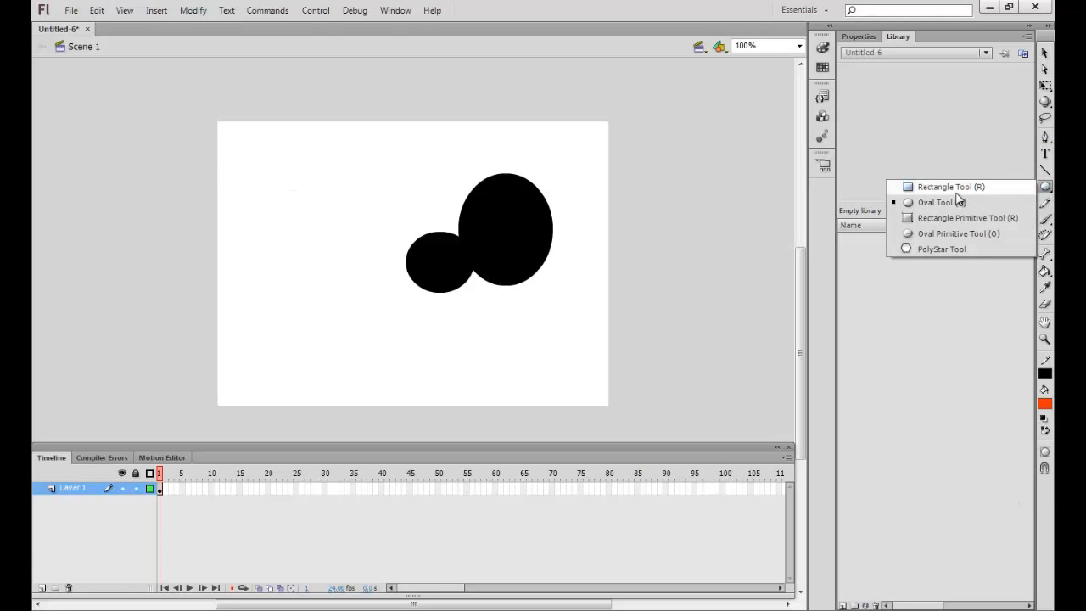
pyautogui.click(925, 188)
pyautogui.moveTo(263, 173); pyautogui.dragTo(343, 256)
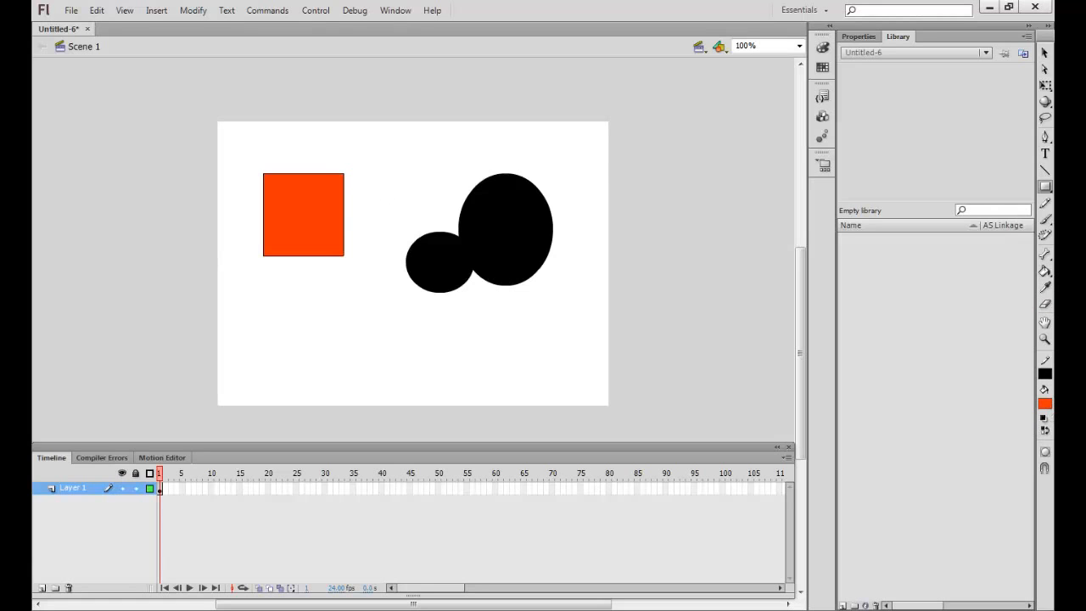
# - Change the fill color to dark blue and draw an oval overlapping the orange square's lower-right corner
pyautogui.click(1045, 186)
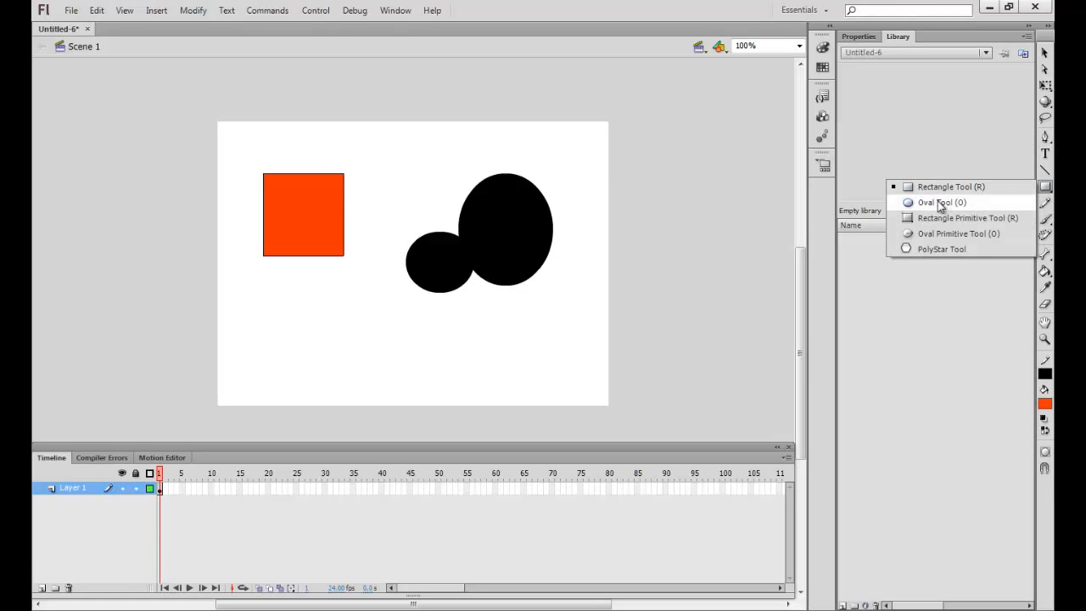
pyautogui.click(938, 203)
pyautogui.click(1046, 399)
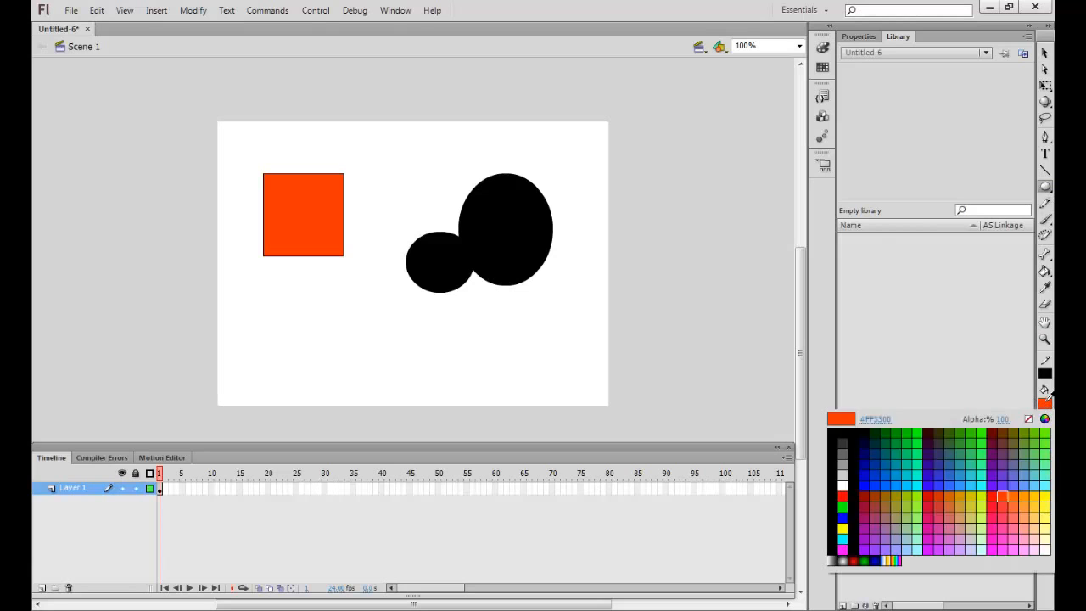
pyautogui.click(880, 447)
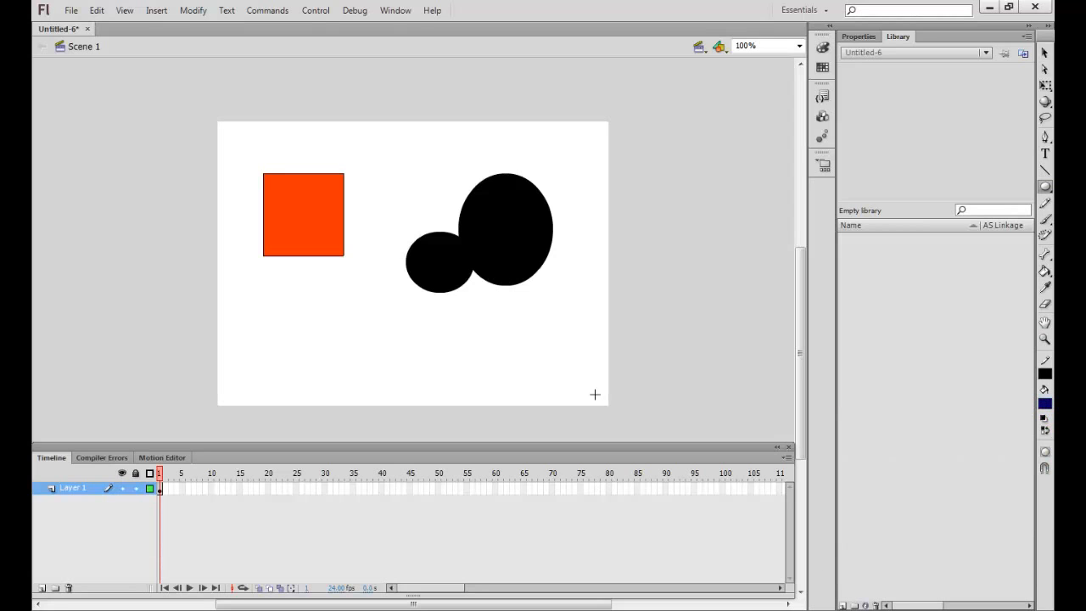
pyautogui.moveTo(328, 255); pyautogui.dragTo(365, 304)
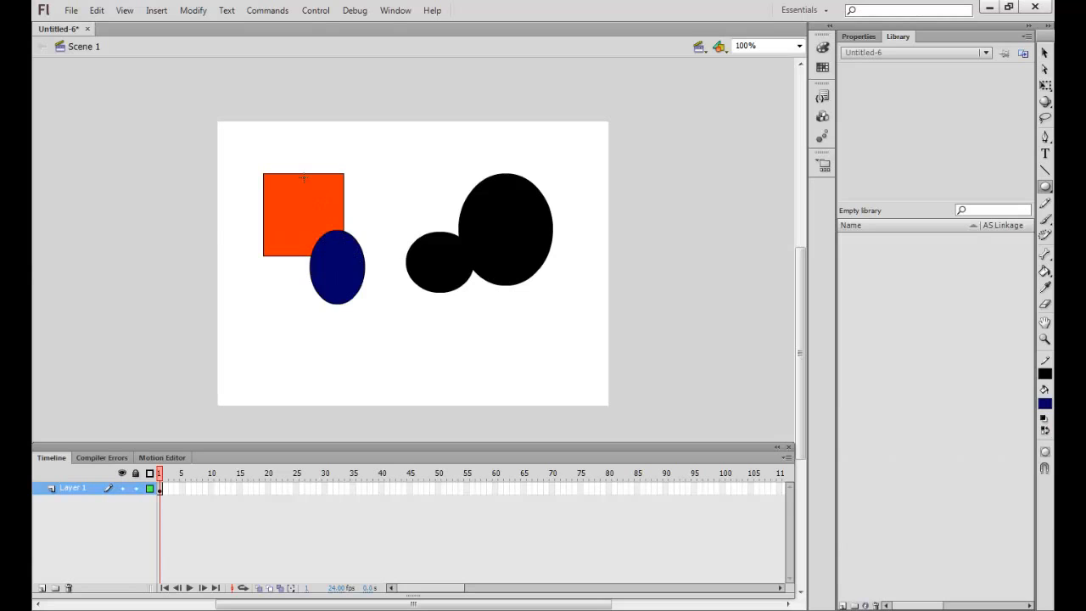
# - Try moving only the blue oval's fill and undo the move
pyautogui.click(1046, 53)
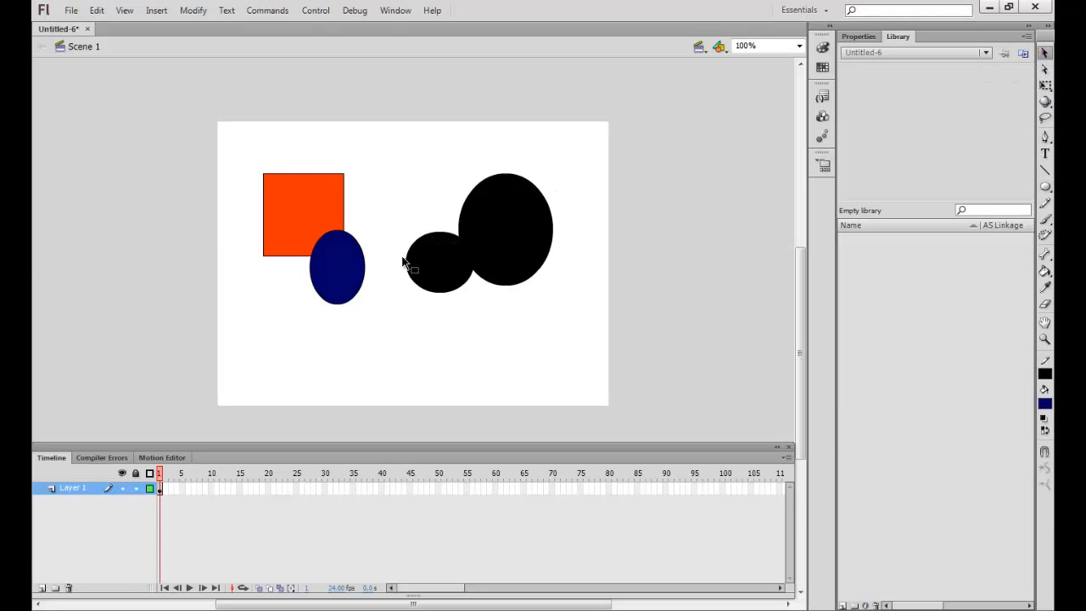
pyautogui.moveTo(347, 272)
pyautogui.mouseDown()
pyautogui.moveTo(364, 297)
pyautogui.moveTo(344, 269)
pyautogui.mouseUp()
pyautogui.click(96, 10)
pyautogui.click(103, 27)
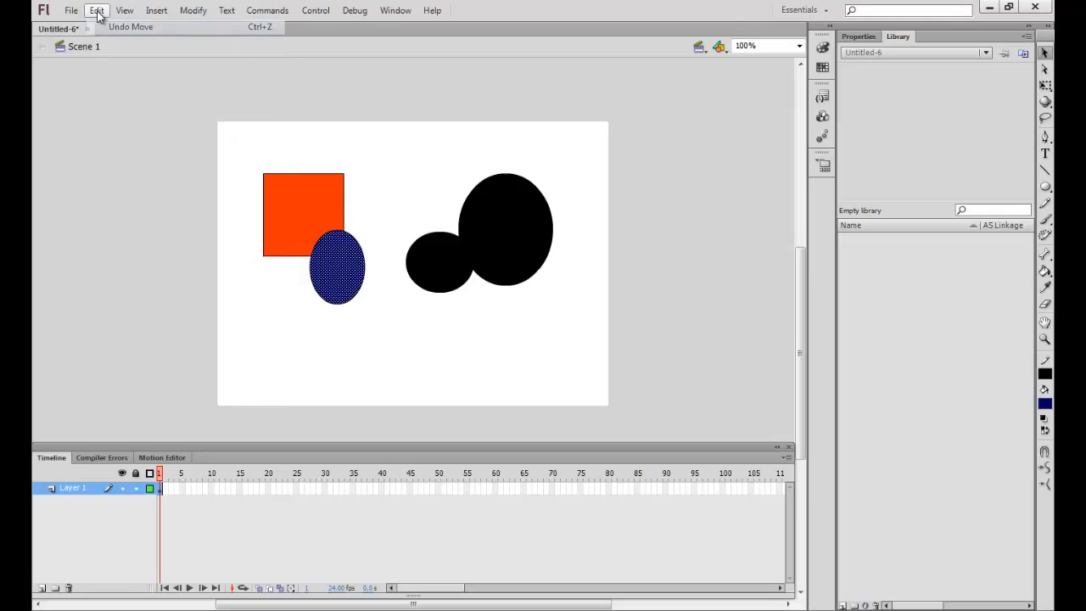
pyautogui.click(98, 14)
pyautogui.click(104, 28)
# - Move the blue oval together with its outline down and away from the orange square
pyautogui.doubleClick(338, 271)
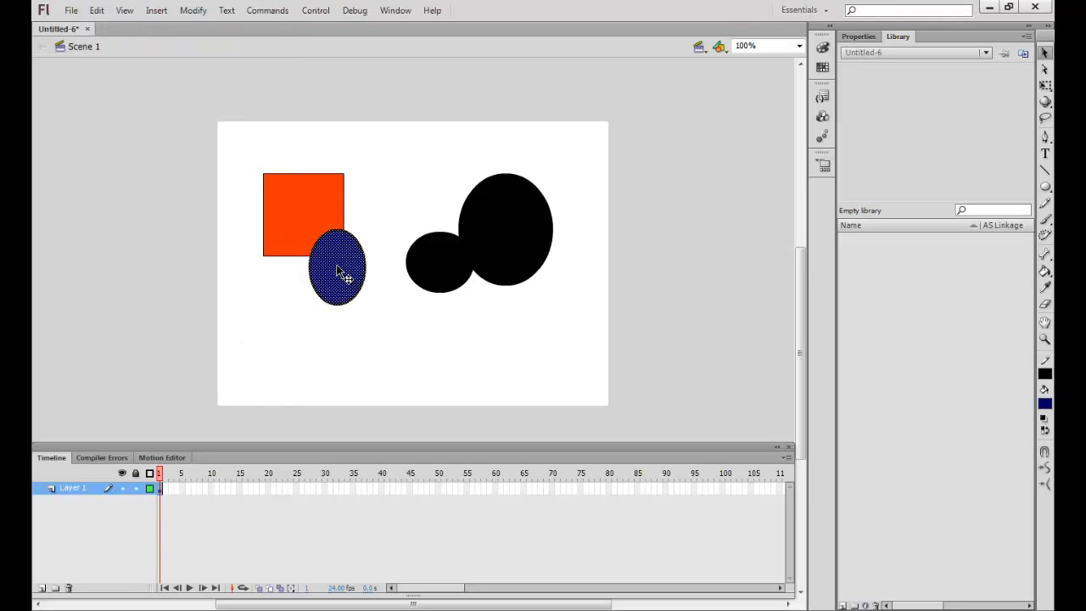
pyautogui.moveTo(337, 271); pyautogui.dragTo(364, 315)
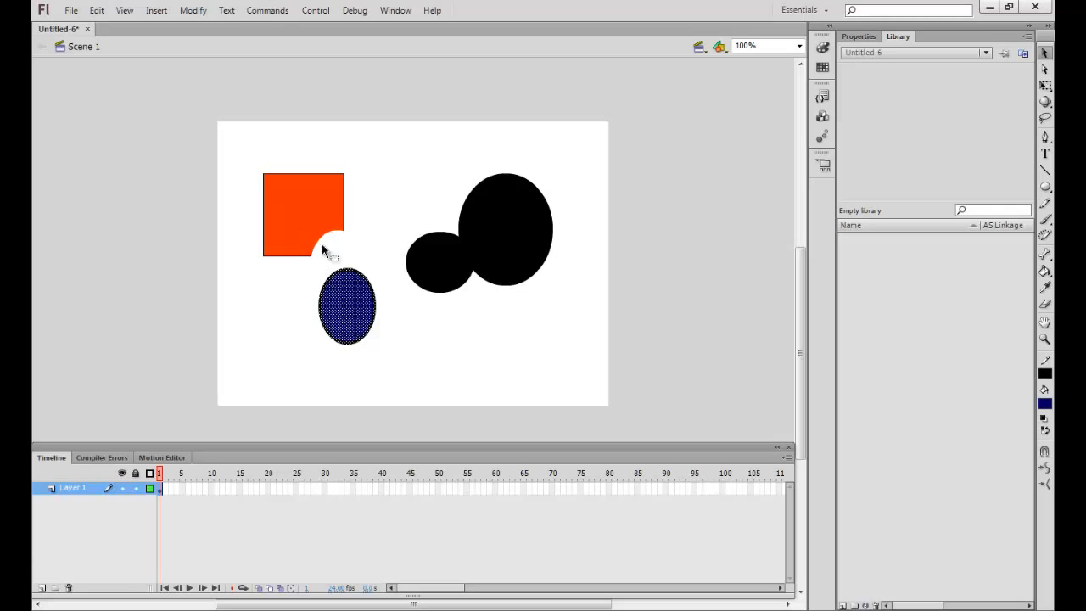
pyautogui.moveTo(357, 313); pyautogui.dragTo(358, 300)
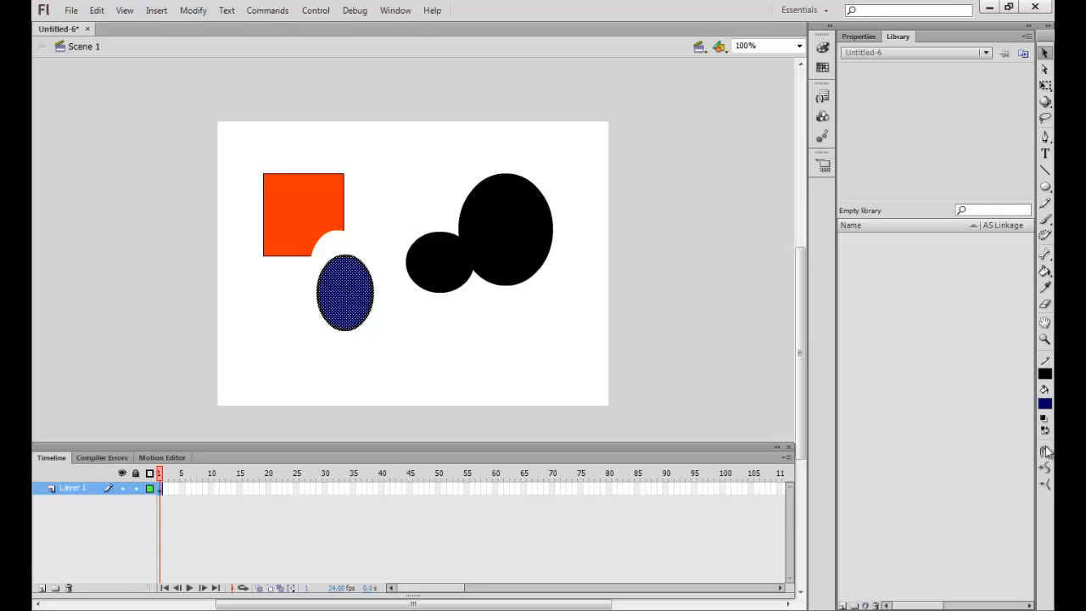
# - Turn on Object Drawing for the Oval tool and draw a small dark blue oval over the orange square's top-left corner
pyautogui.click(1045, 186)
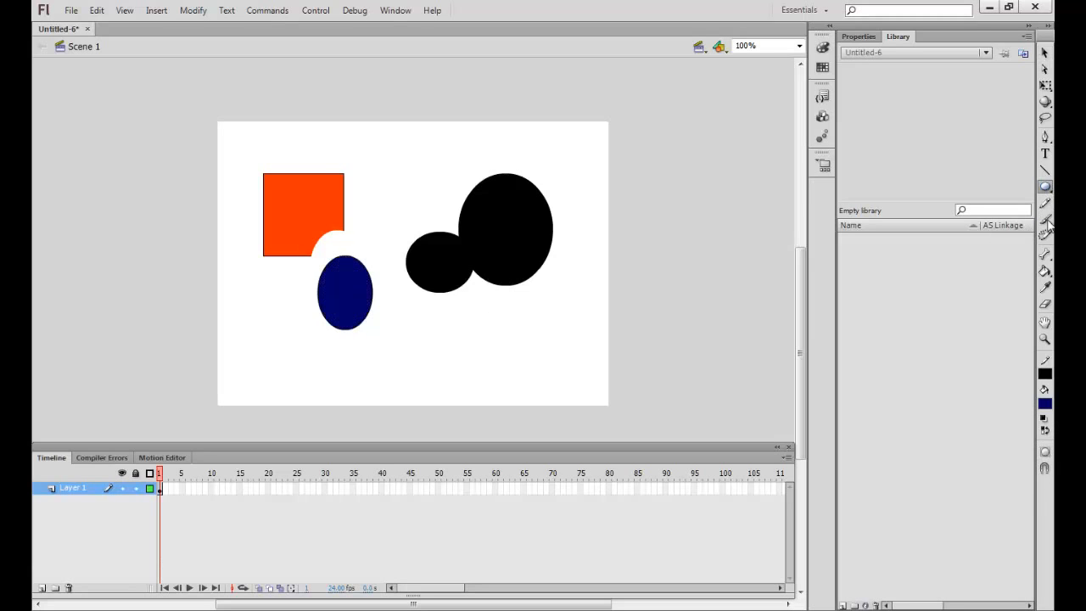
pyautogui.click(1045, 455)
pyautogui.moveTo(265, 139); pyautogui.dragTo(303, 205)
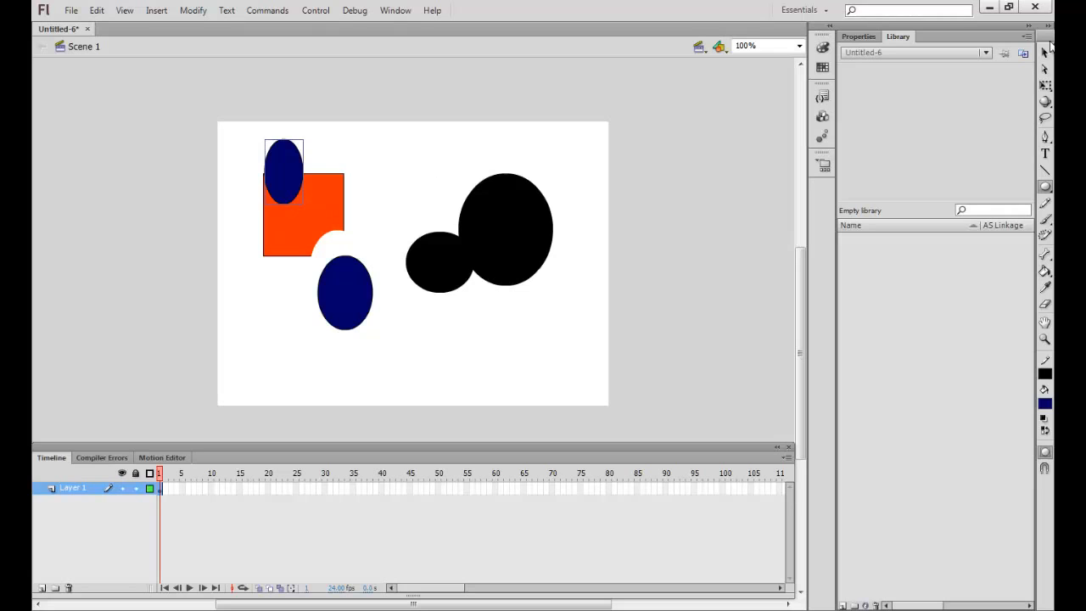
# - Move the small blue oval object over the large black oval and on to the gap between the square and the black shapes
pyautogui.click(1046, 52)
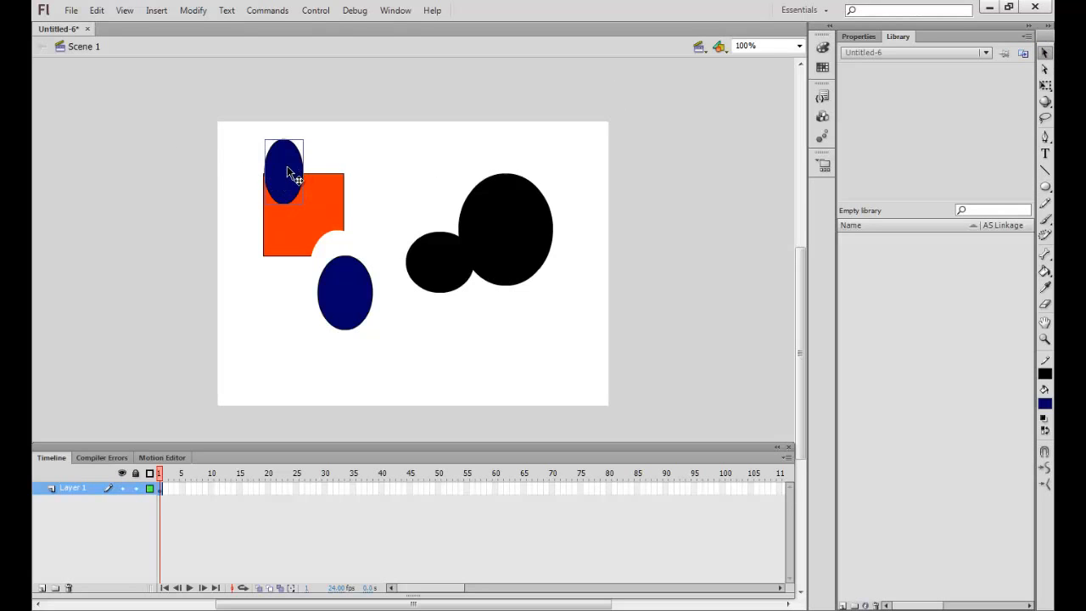
pyautogui.moveTo(289, 174); pyautogui.dragTo(526, 236)
pyautogui.moveTo(526, 235); pyautogui.dragTo(406, 206)
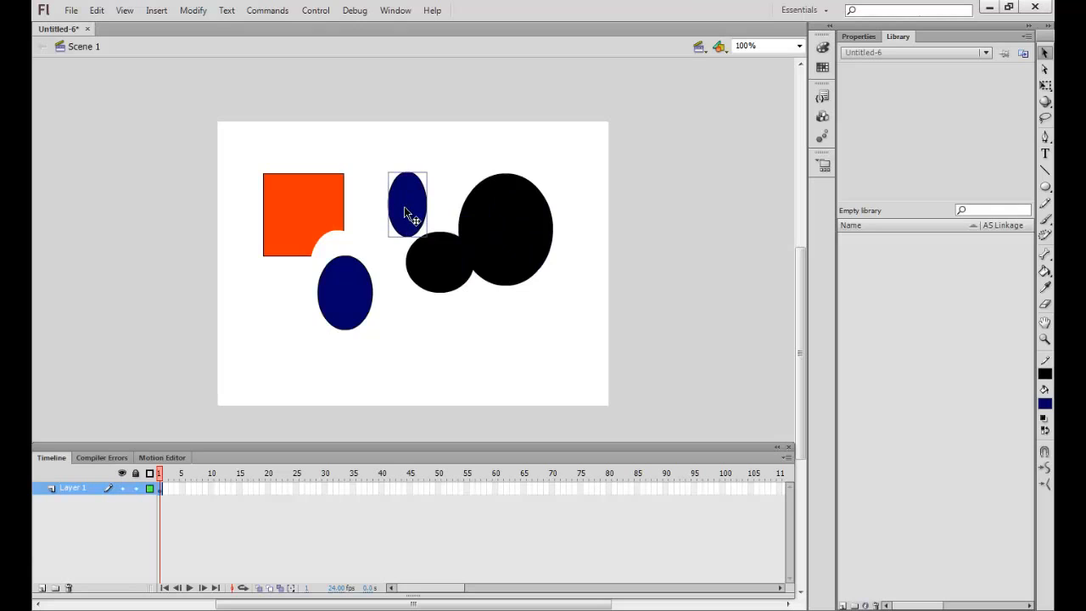
# - Open the small blue drawing object for editing, select its fill, and return to Scene 1
pyautogui.doubleClick(404, 208)
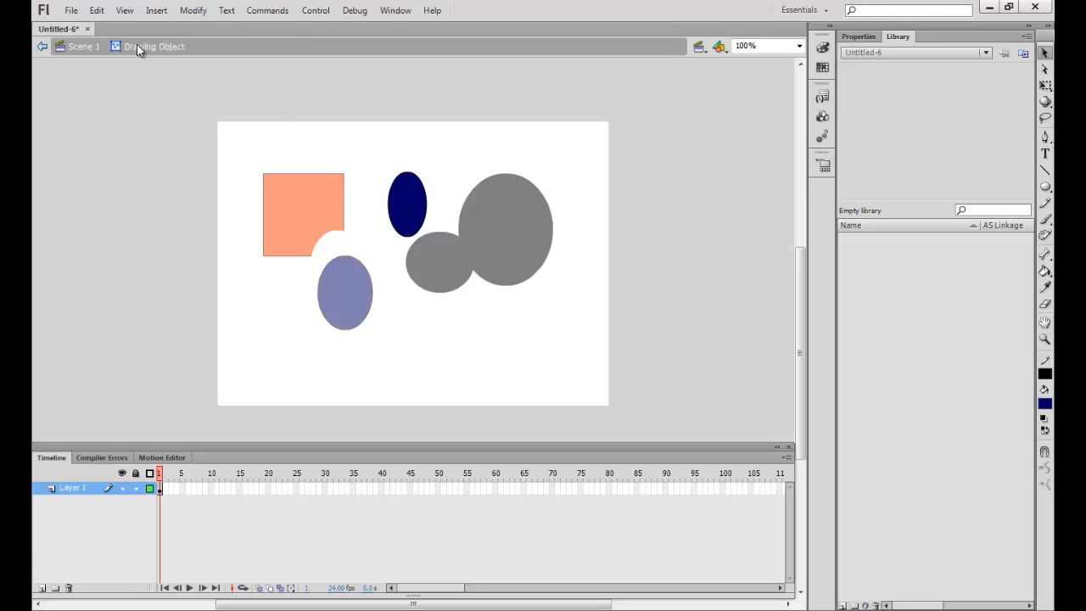
pyautogui.click(410, 207)
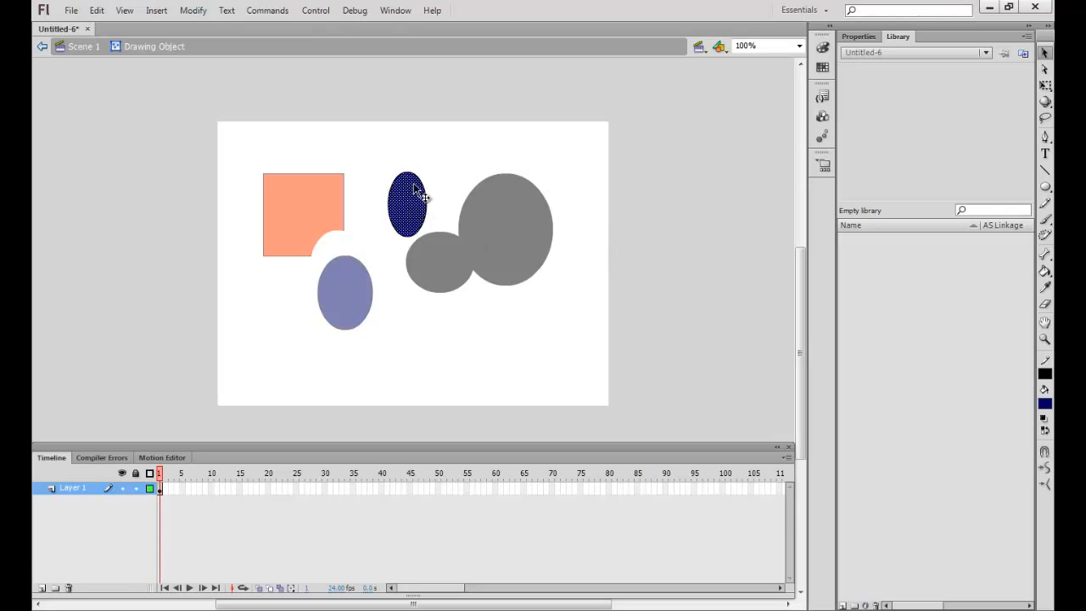
pyautogui.click(78, 49)
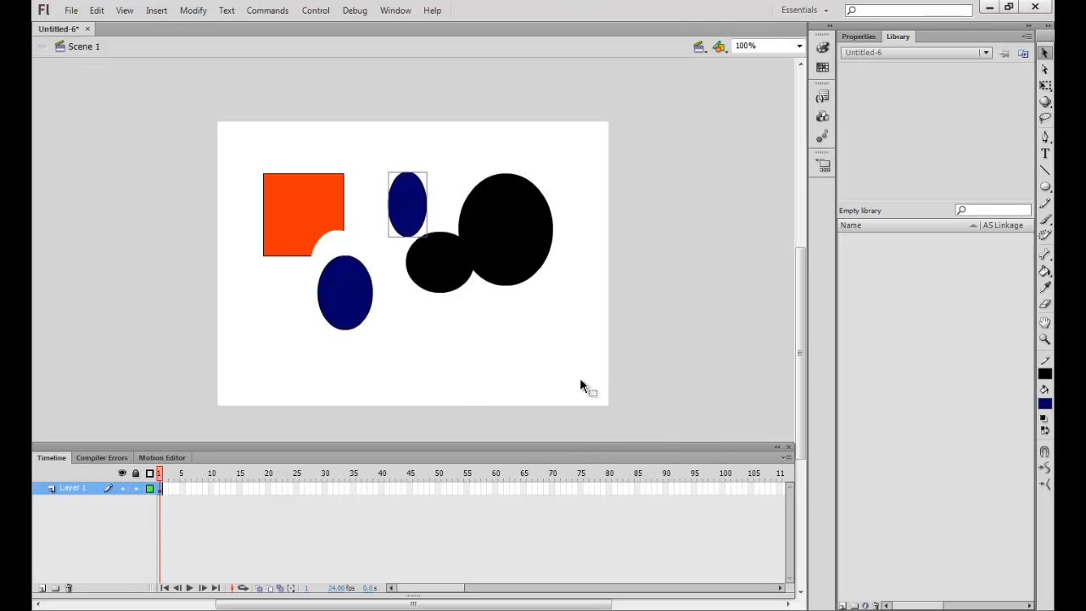
# - Delete all the shapes from the stage
pyautogui.moveTo(580, 379); pyautogui.dragTo(247, 138)
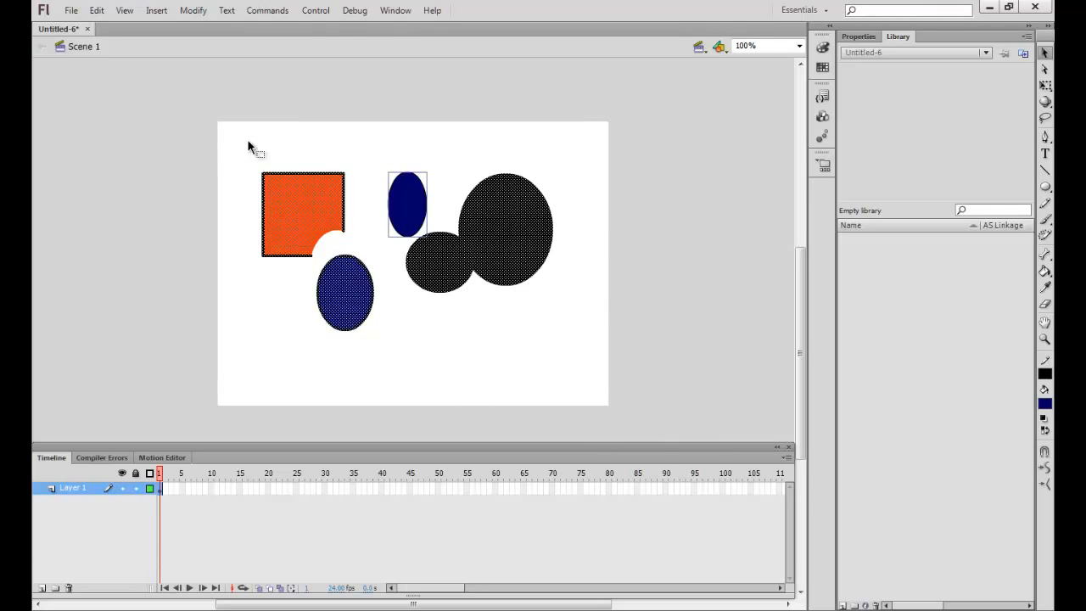
pyautogui.press('Delete')
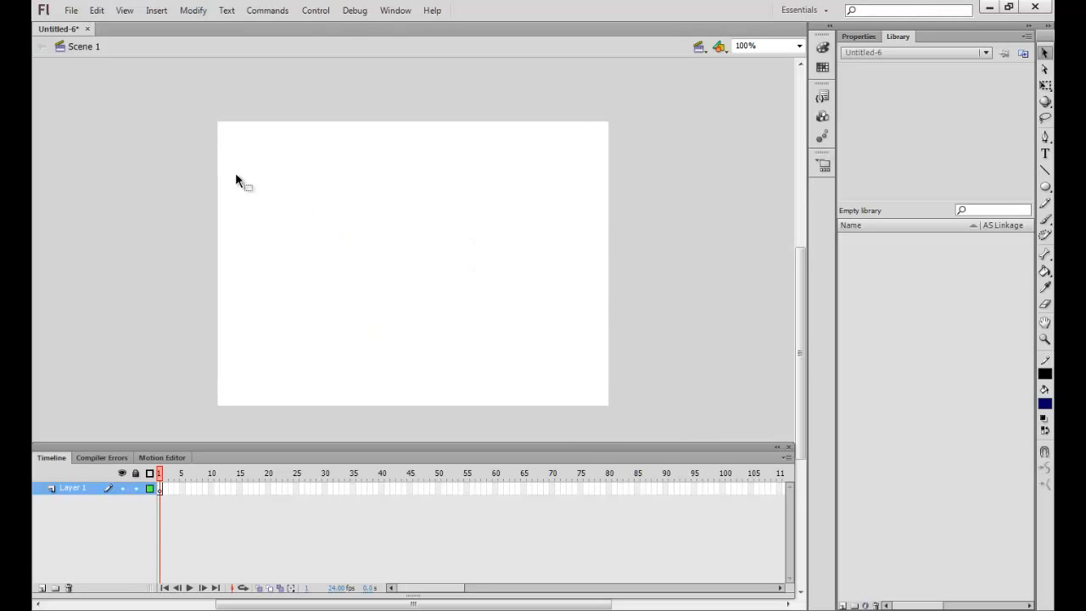
# - Add a new layer above Layer 1 and rename Layer 1 to "background"
pyautogui.click(41, 588)
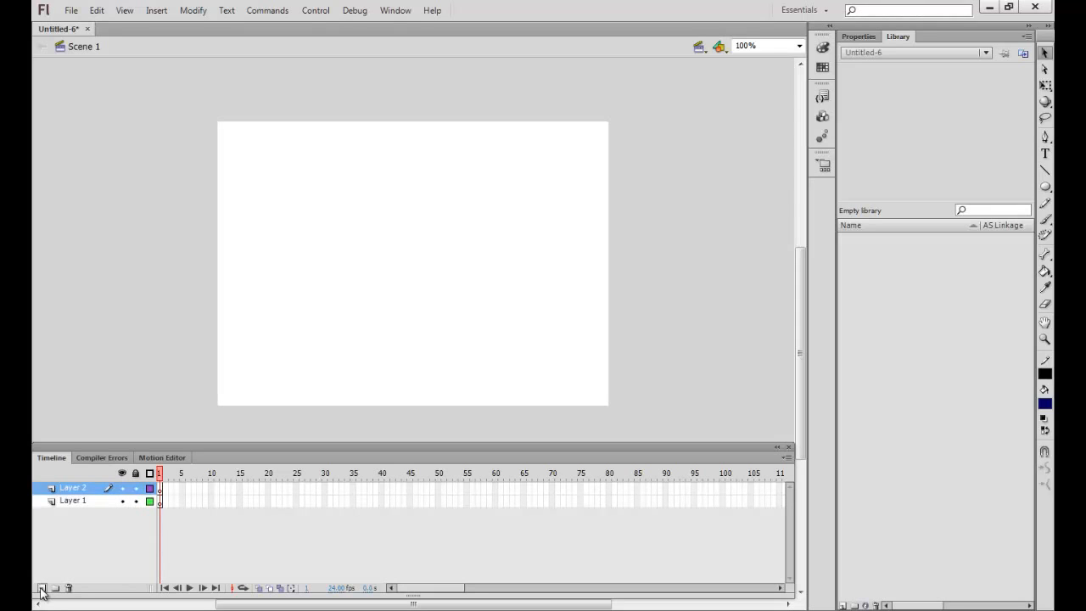
pyautogui.click(72, 502)
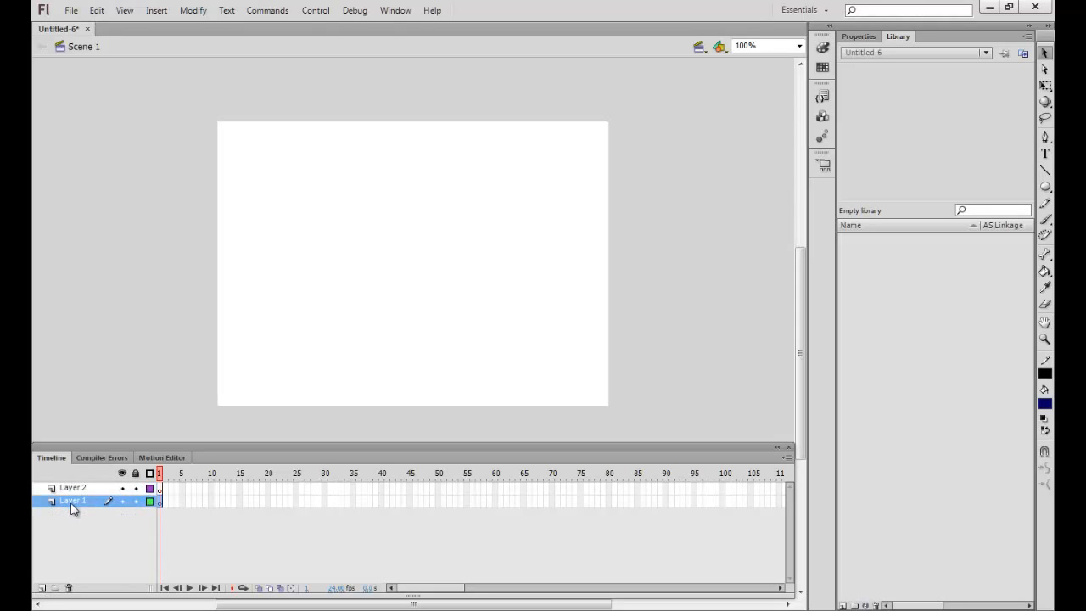
pyautogui.doubleClick(72, 502)
pyautogui.write('background')
pyautogui.press('Return')
# - Draw a large, wide dark blue oval mid-stage on the background layer and make Layer 2 active
pyautogui.click(1046, 190)
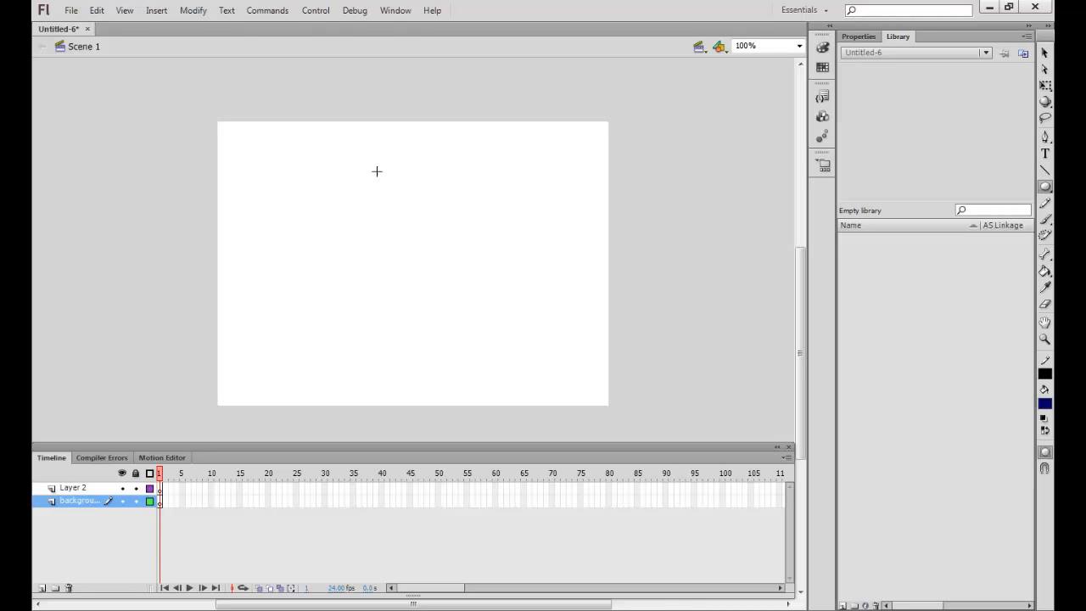
pyautogui.moveTo(326, 198); pyautogui.dragTo(513, 321)
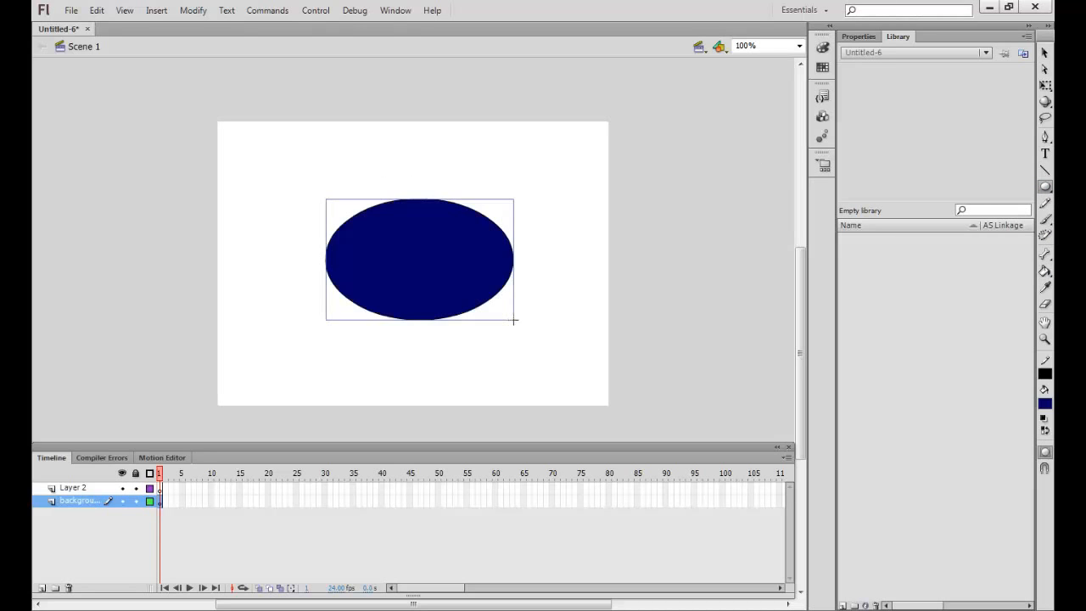
pyautogui.click(82, 491)
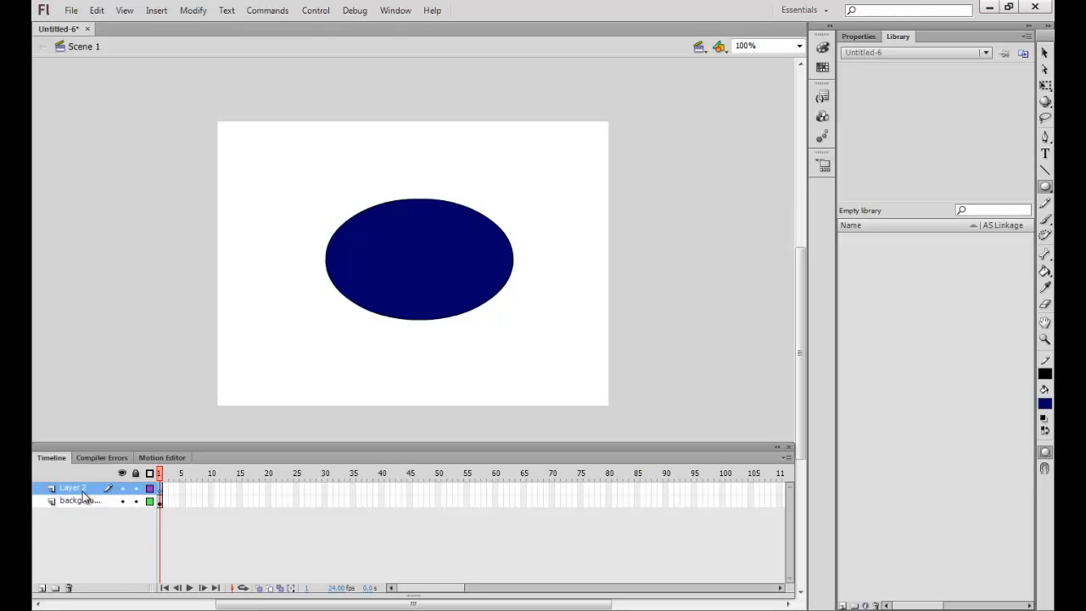
# - Draw a dark green rectangle on Layer 2, overlapping the upper-left edge of the blue oval
pyautogui.click(1046, 188)
pyautogui.click(965, 186)
pyautogui.click(1045, 405)
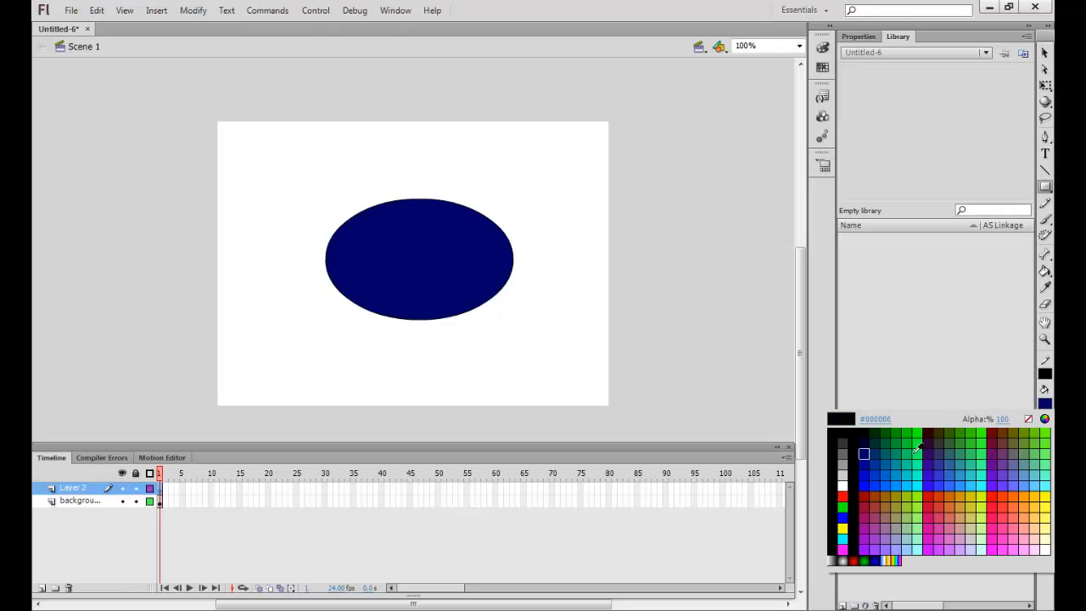
pyautogui.click(885, 433)
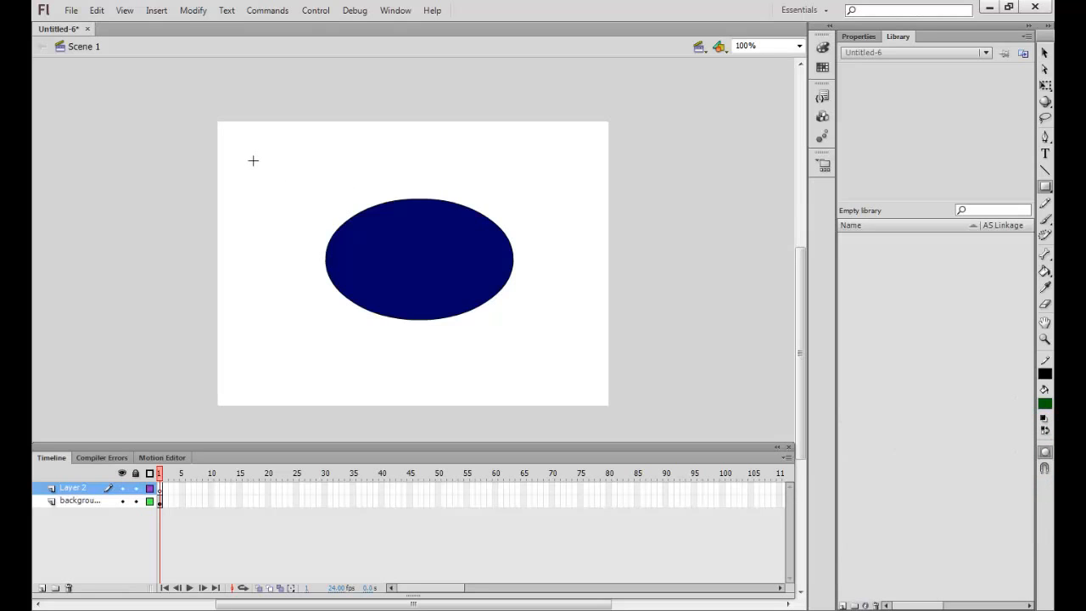
pyautogui.moveTo(252, 161); pyautogui.dragTo(370, 257)
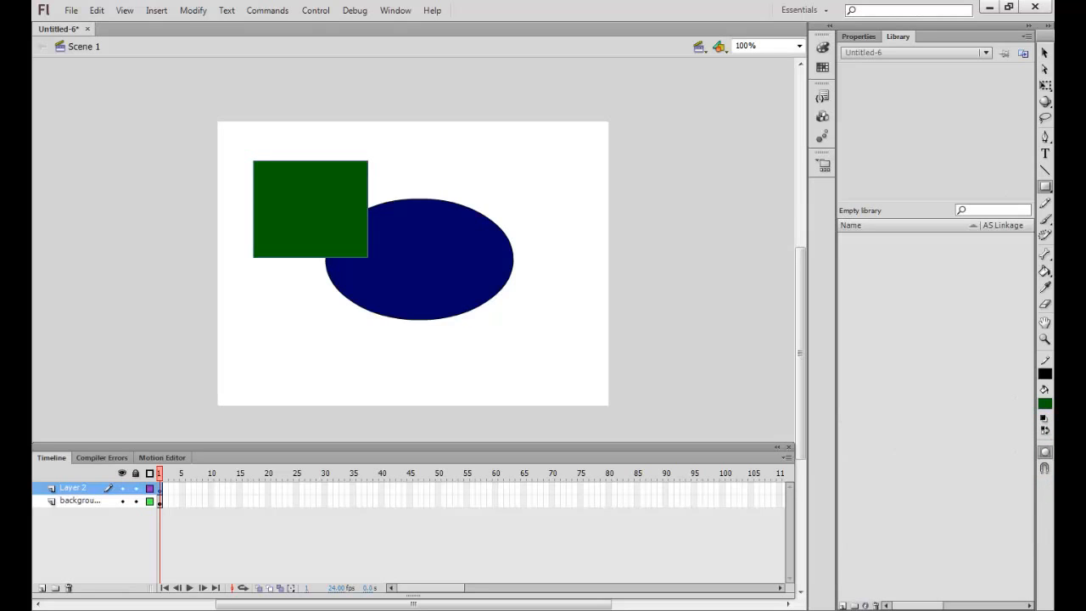
# - Move the green rectangle right and slightly up, and shift the blue oval slightly down
pyautogui.press('v')
pyautogui.moveTo(299, 230); pyautogui.dragTo(344, 230)
pyautogui.moveTo(426, 293)
pyautogui.mouseDown()
pyautogui.moveTo(475, 302)
pyautogui.moveTo(422, 306)
pyautogui.mouseUp()
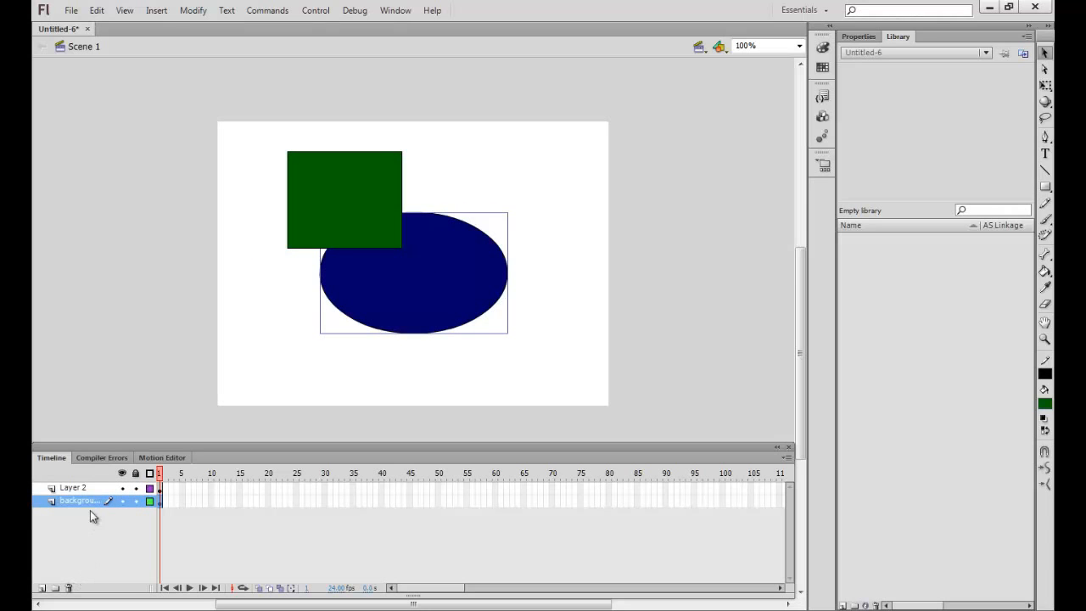
# - Select the rectangle and the oval in turn to compare their layers, and move the rectangle down and right, further over the oval
pyautogui.click(369, 199)
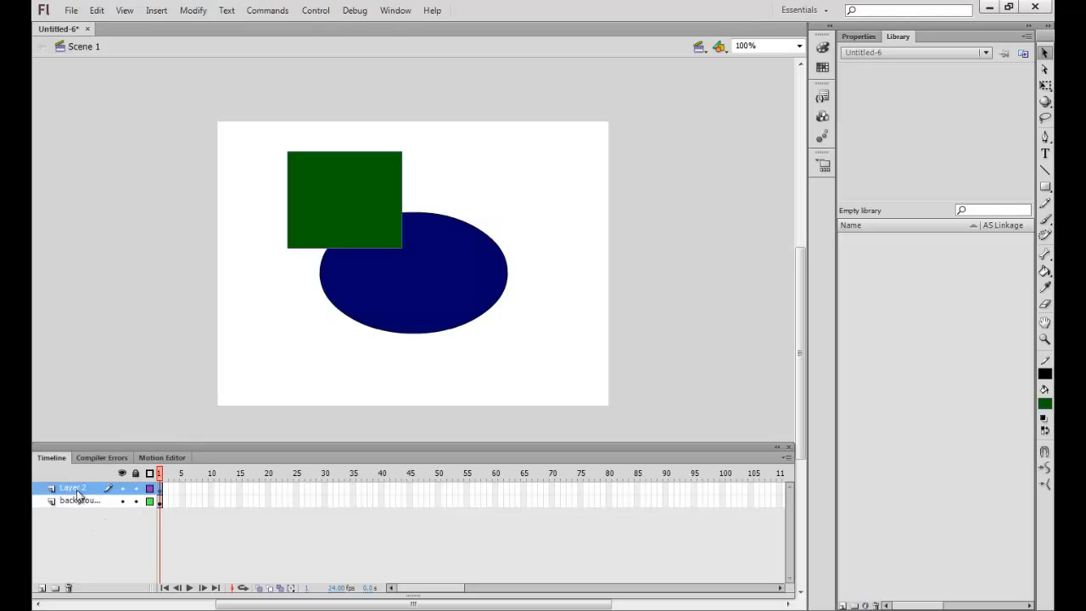
pyautogui.click(428, 305)
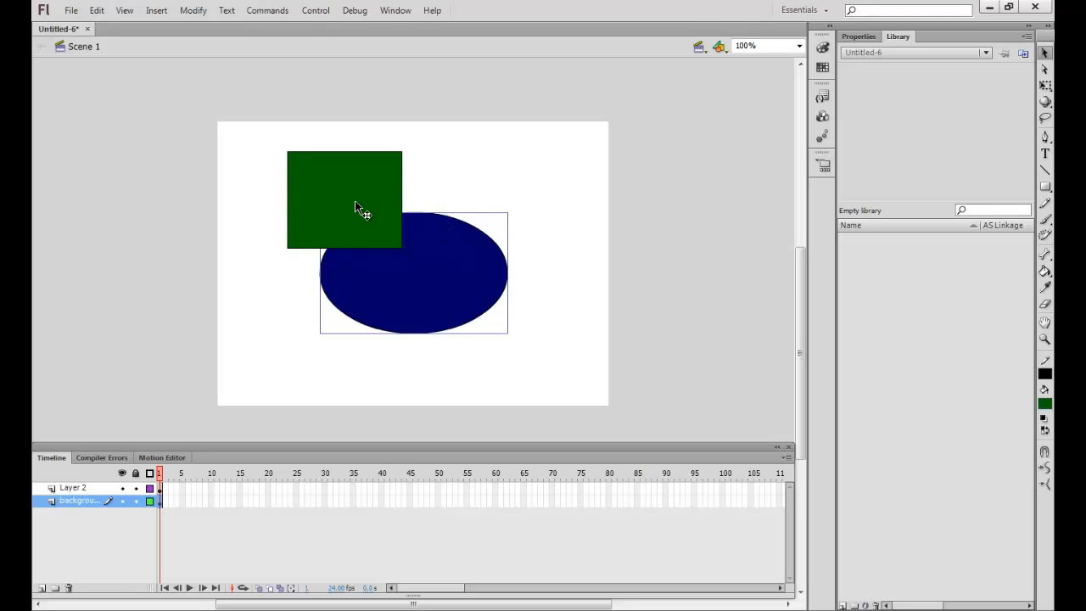
pyautogui.moveTo(362, 217); pyautogui.dragTo(387, 251)
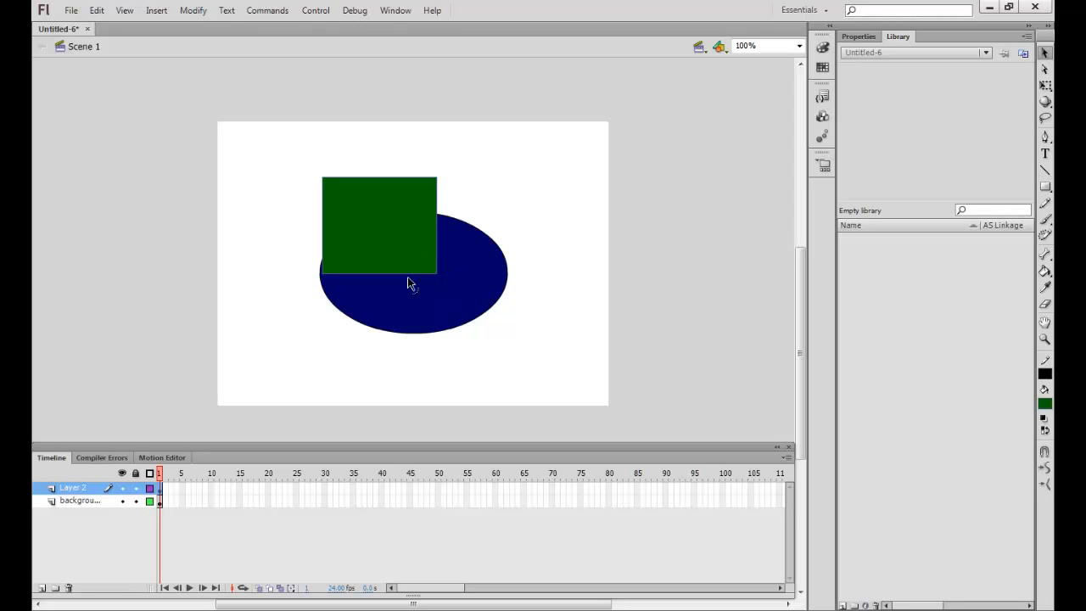
# - Place Layer 2 below the background layer, move the oval slightly down and shift the green rectangle right behind it
pyautogui.moveTo(75, 495); pyautogui.dragTo(75, 510)
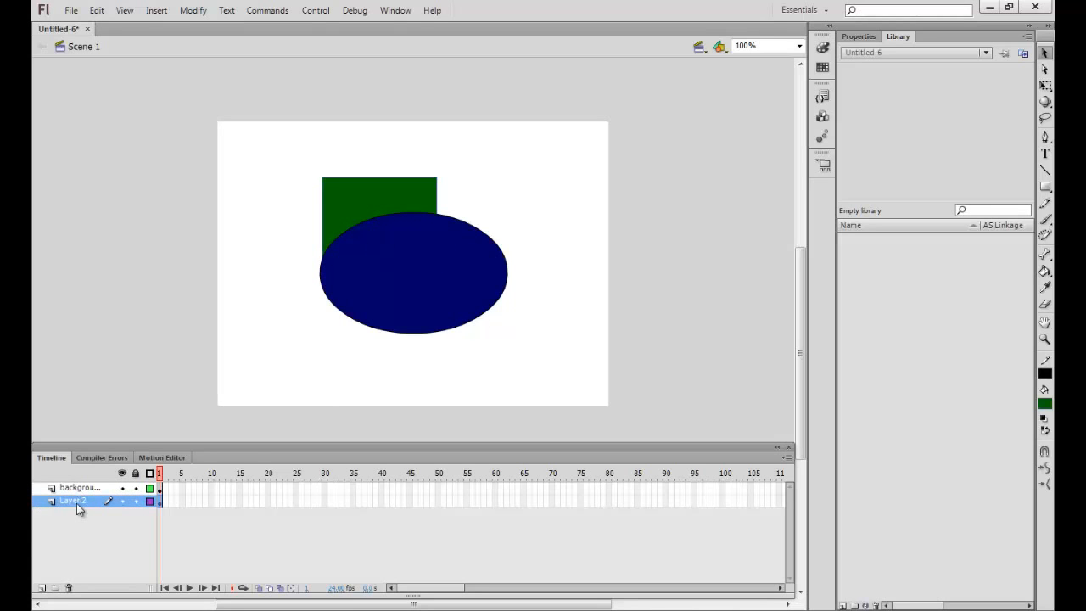
pyautogui.moveTo(390, 286); pyautogui.dragTo(391, 307)
pyautogui.moveTo(375, 201); pyautogui.dragTo(406, 197)
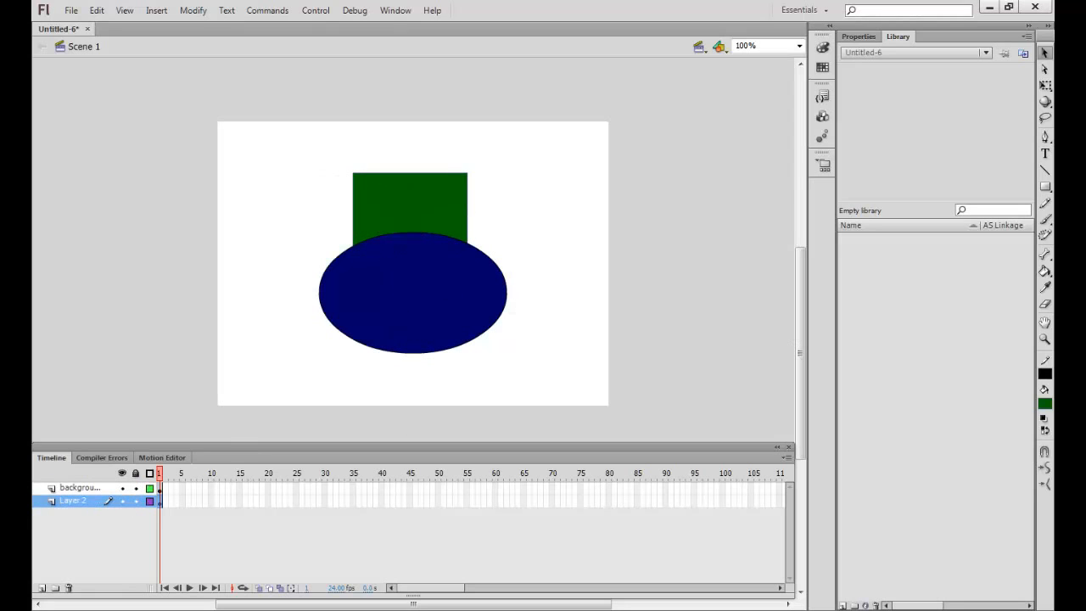
pyautogui.click(795, 609)
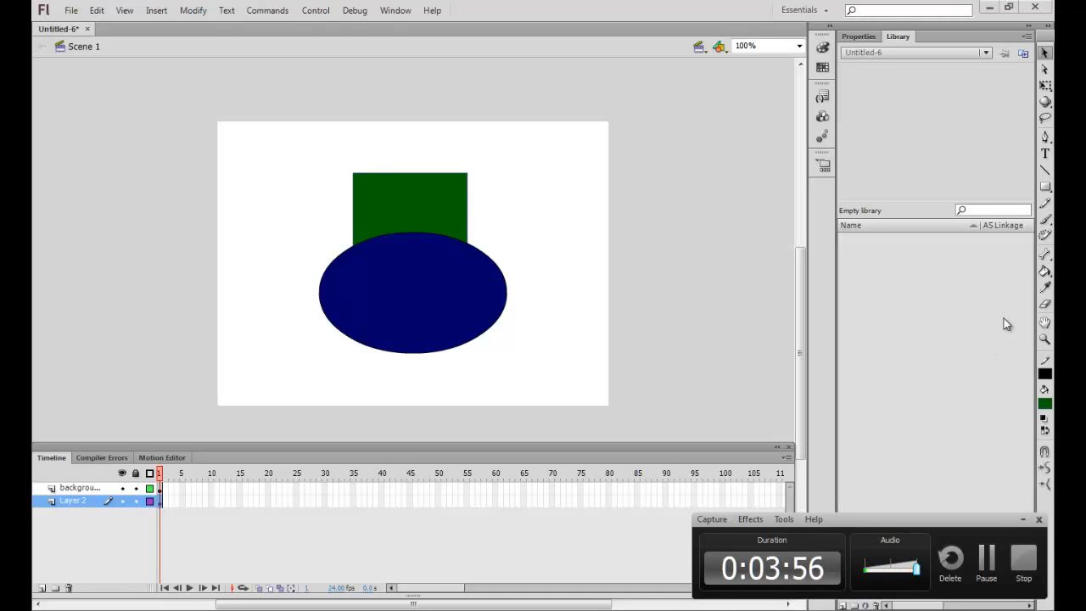
pyautogui.click(990, 562)
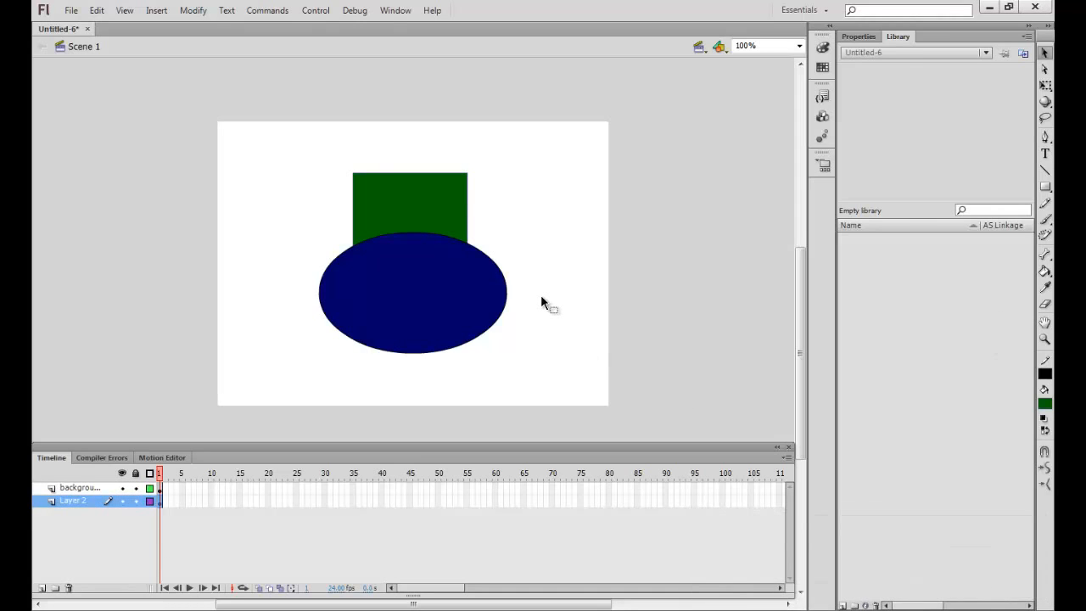
# - Add a new layer and reorder the stack with Layer 2 on top, background in the middle and the empty layer at the bottom
pyautogui.click(41, 587)
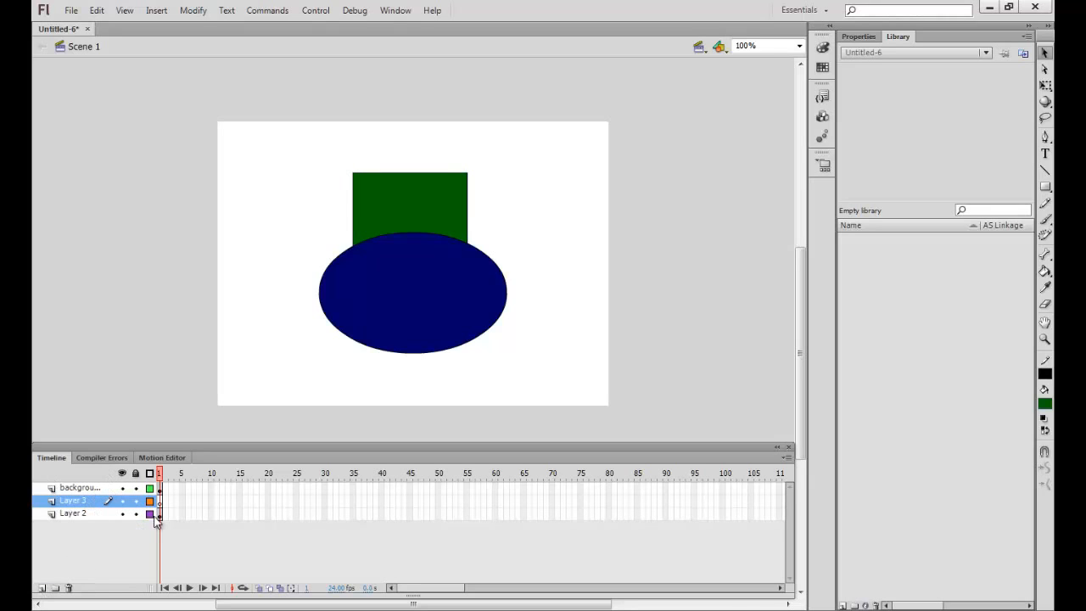
pyautogui.moveTo(81, 506)
pyautogui.mouseDown()
pyautogui.moveTo(76, 529)
pyautogui.moveTo(82, 520)
pyautogui.mouseUp()
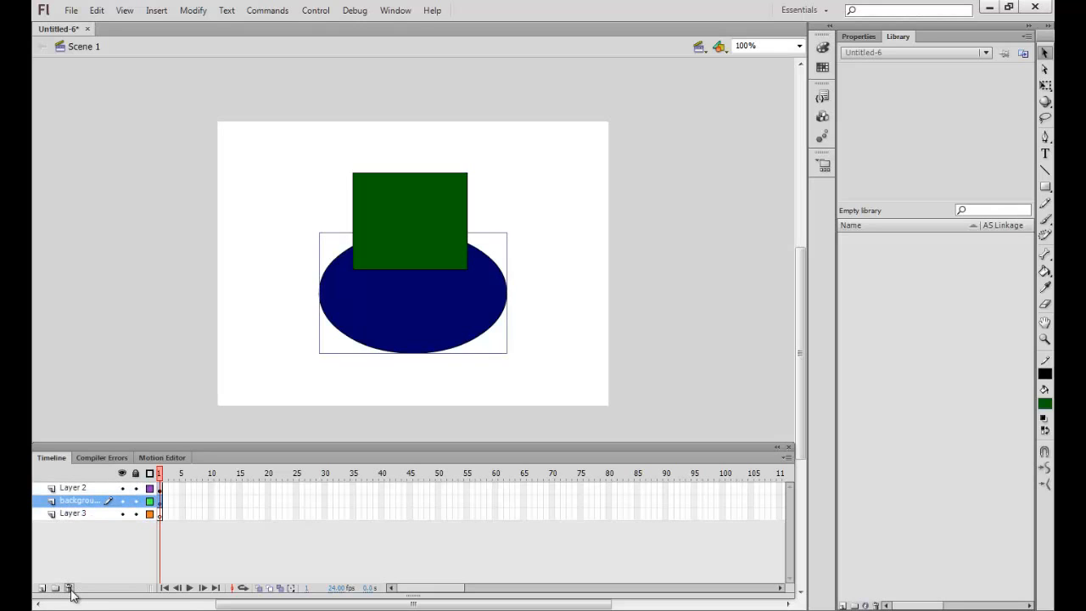
# - Delete the empty Layer 3 and the background layer with its blue oval
pyautogui.click(75, 514)
pyautogui.click(69, 588)
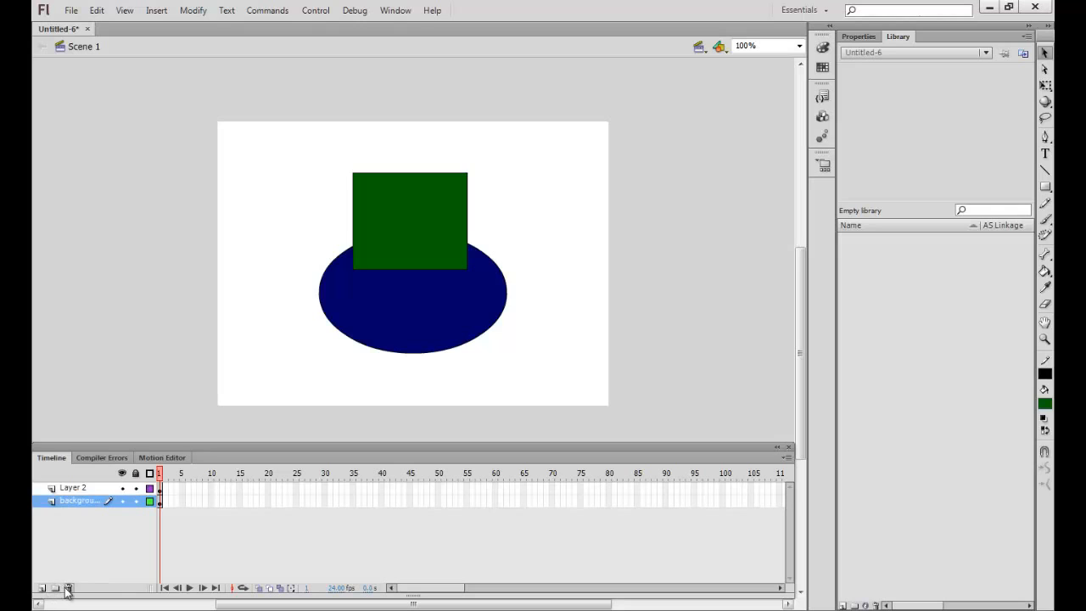
pyautogui.click(68, 587)
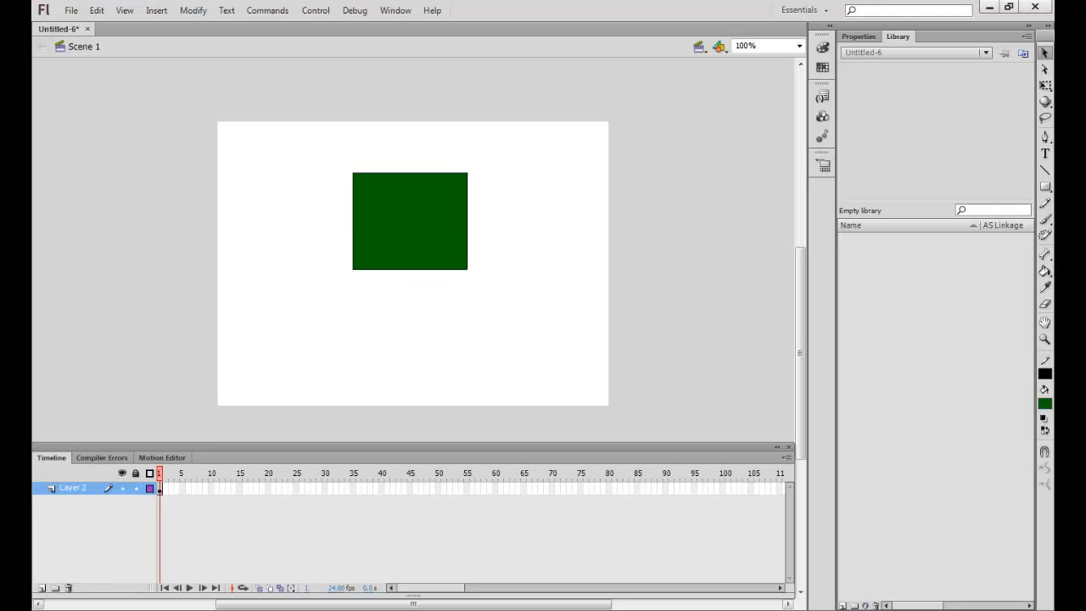